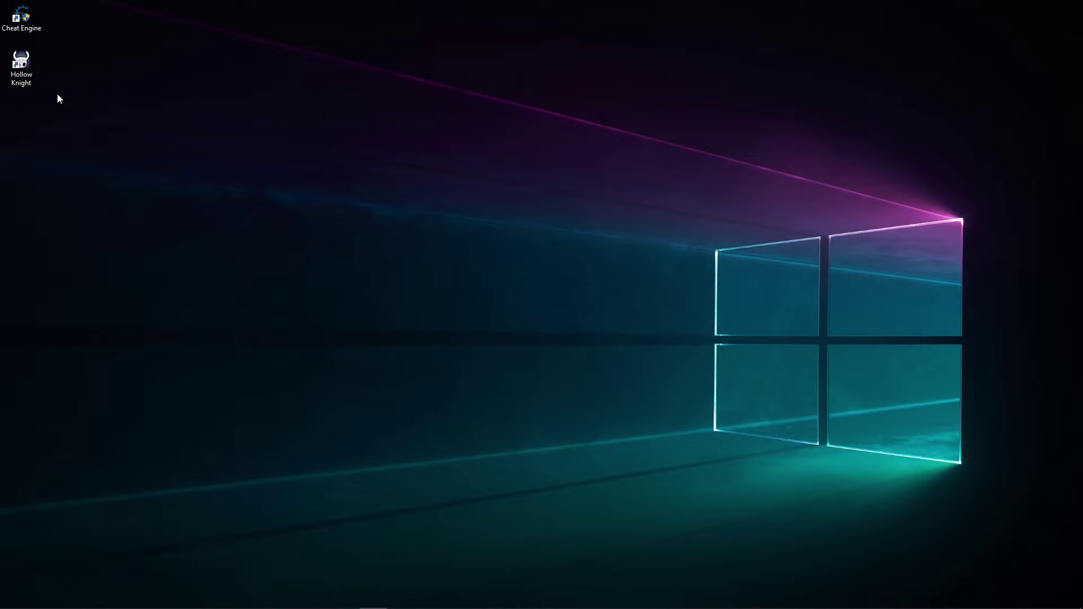
- Launch Hollow Knight from its desktop shortcut and let the saved game load
{"action": "double_click", "coordinate": [29, 78]}
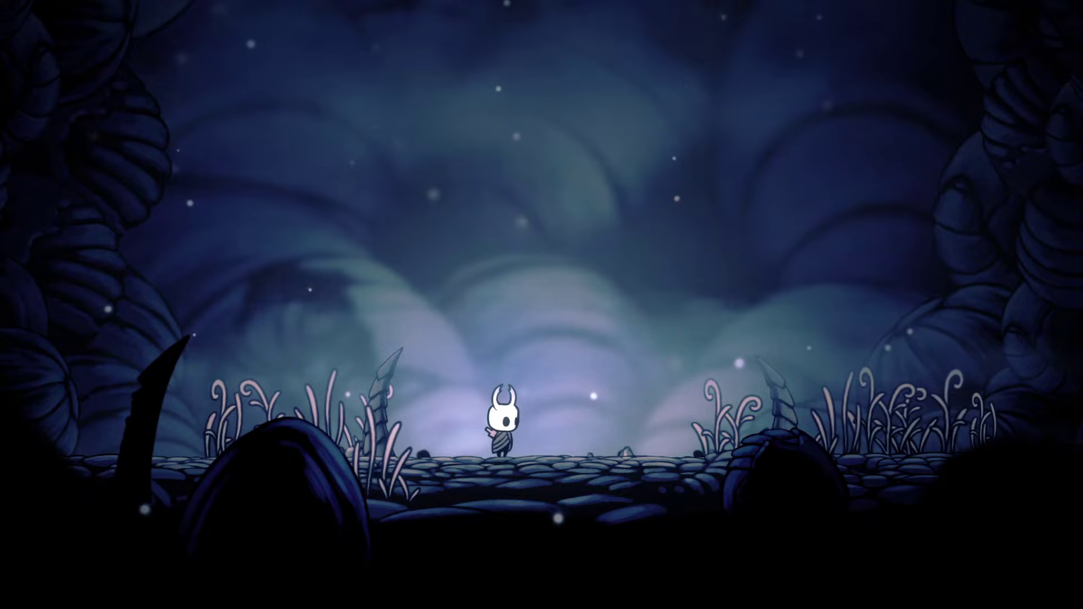
- Walk the Knight left out of the starting room into the cave with the geo rock
{"action": "key", "text": "Left"}
{"action": "key", "text": "Left"}
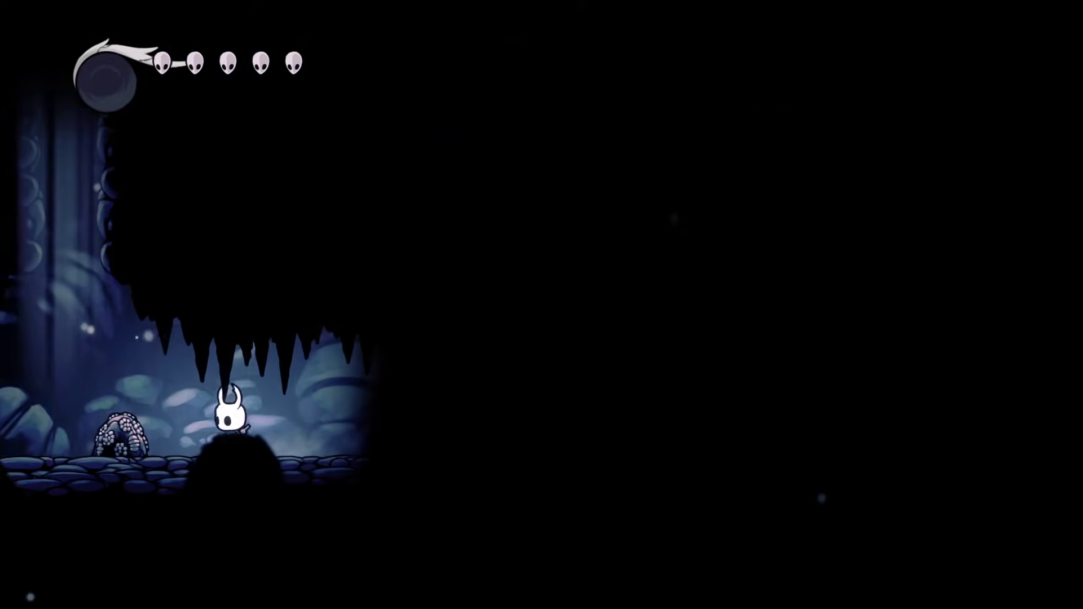
{"action": "key", "text": "Left"}
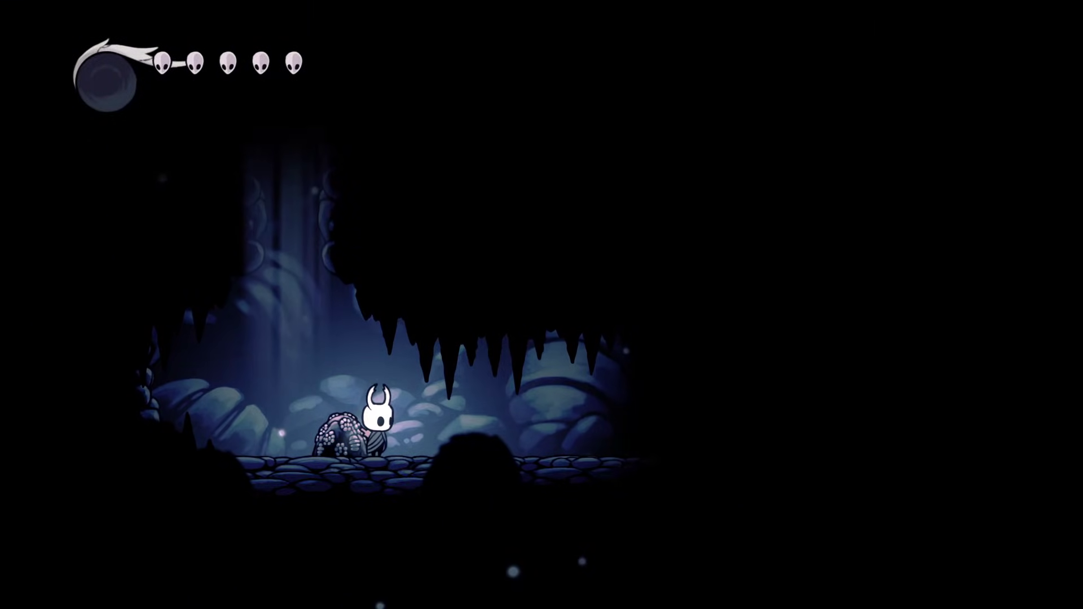
- Break the geo rock with repeated strikes and collect its Geo, bringing the counter to 6
{"action": "key", "text": "Right"}
{"action": "key", "text": "Left"}
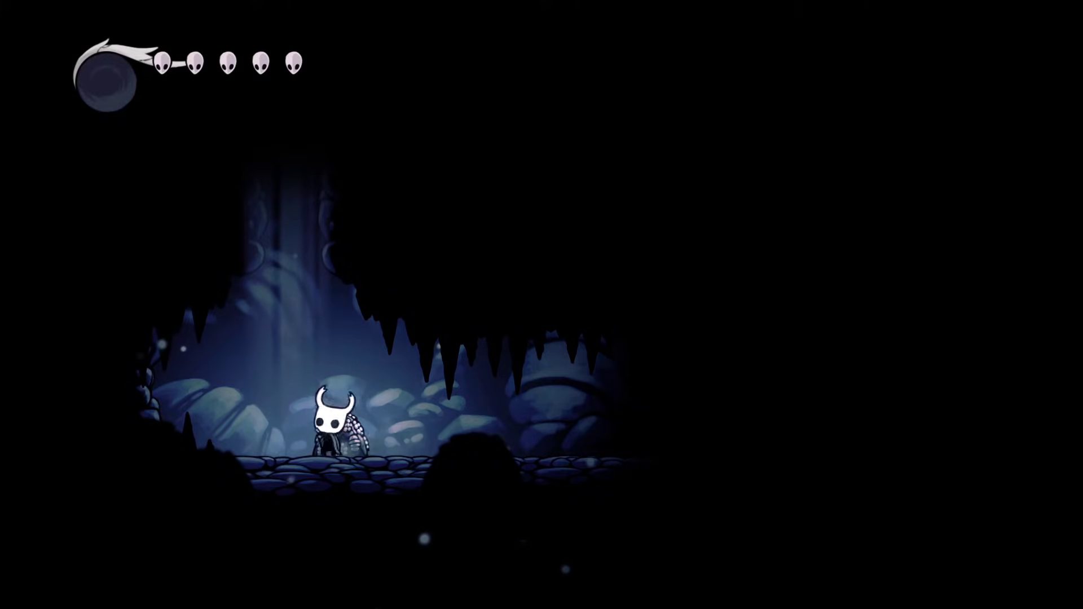
{"action": "key", "text": "x"}
{"action": "key", "text": "x"}
{"action": "key", "text": "Left"}
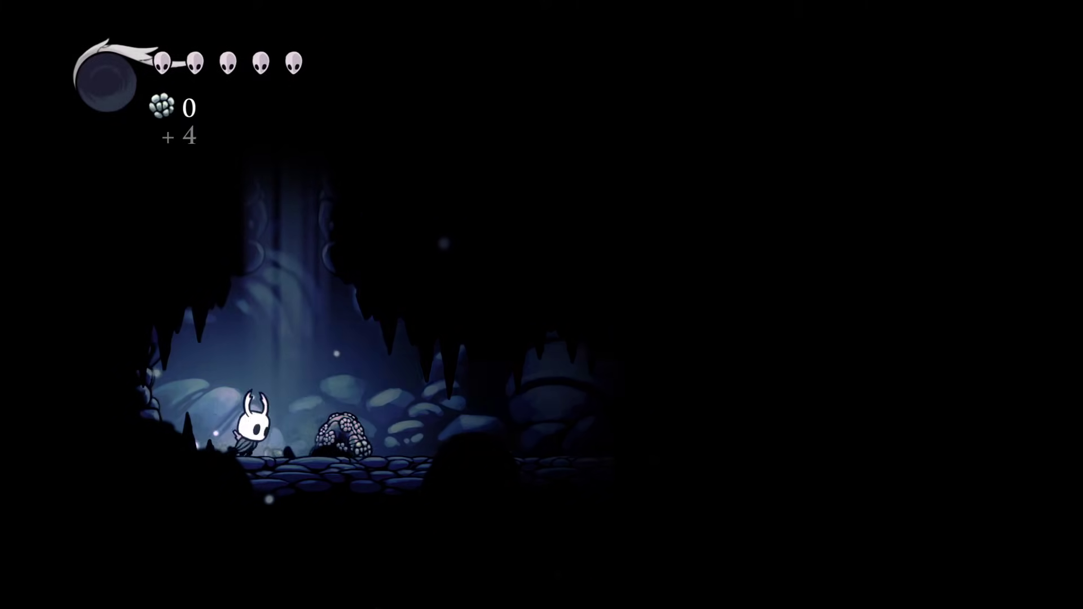
{"action": "key", "text": "Right"}
{"action": "key", "text": "Right"}
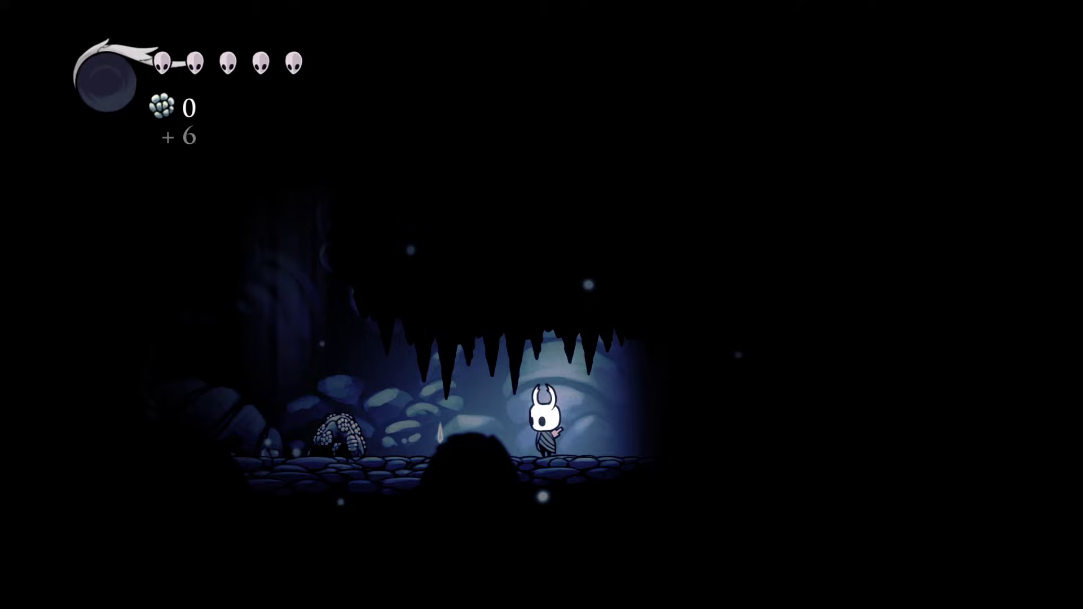
{"action": "key", "text": "Left"}
- Pause the game and reach the Video settings from the Options menu
{"action": "key", "text": "Escape"}
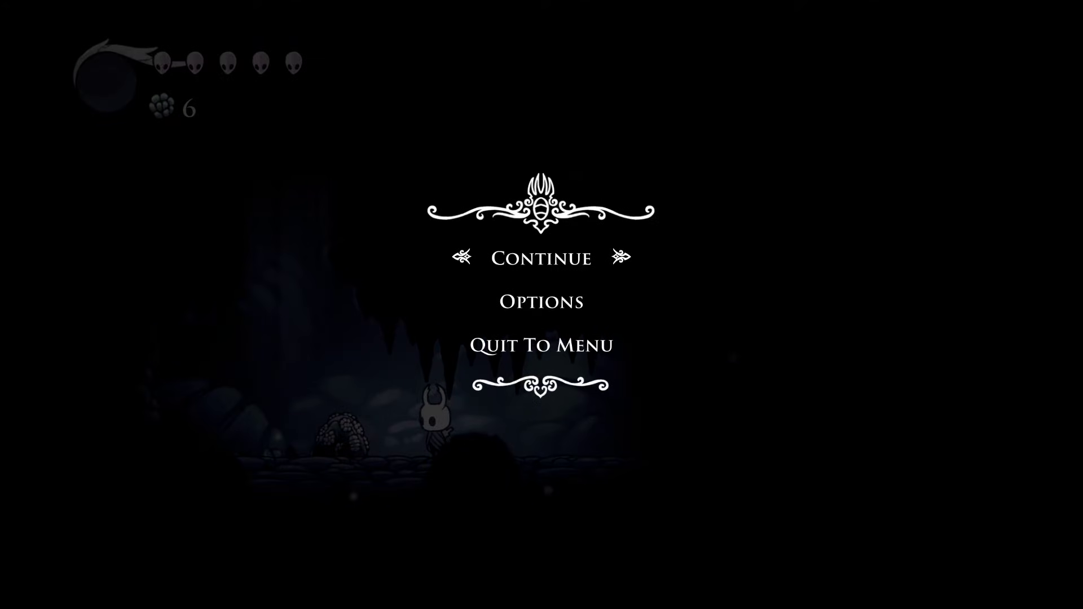
{"action": "key", "text": "super"}
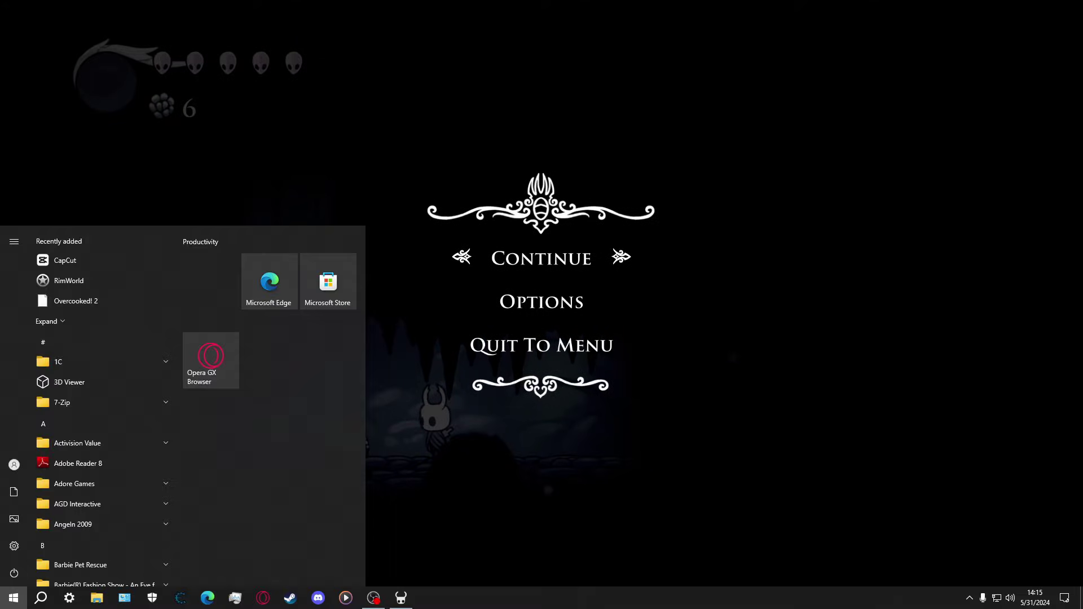
{"action": "left_click", "coordinate": [528, 406]}
{"action": "left_click", "coordinate": [548, 302]}
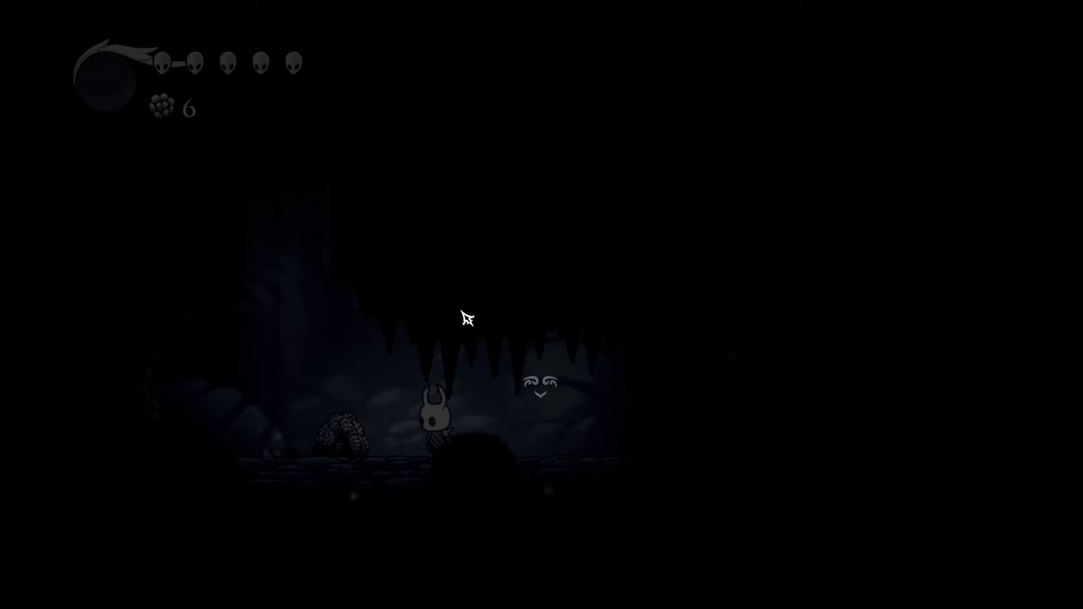
{"action": "left_click", "coordinate": [544, 282]}
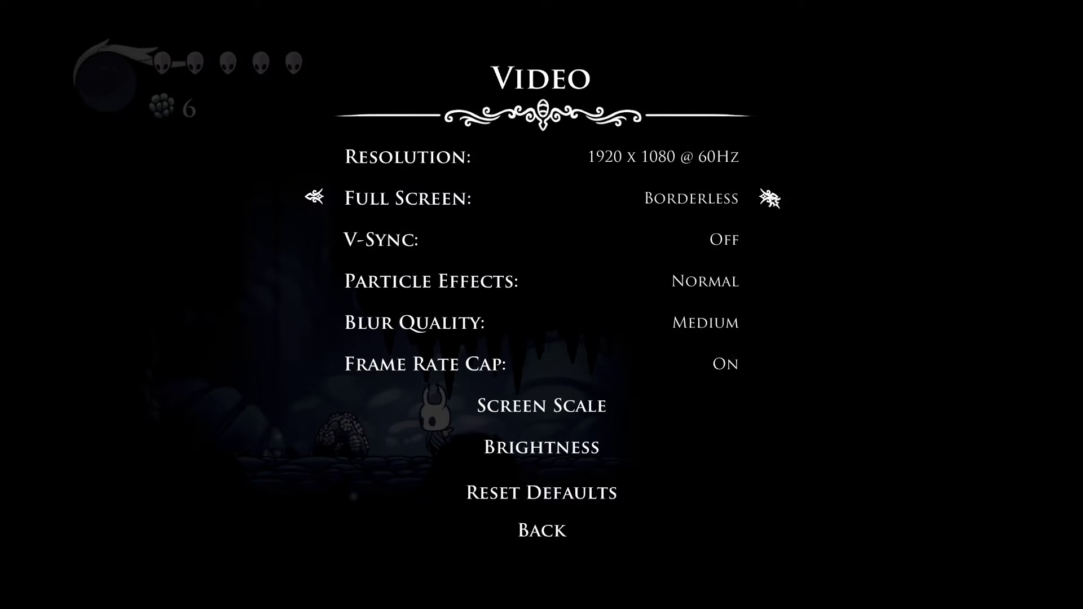
- Turn Full Screen off so the game runs windowed, then return to the pause menu
{"action": "left_click", "coordinate": [770, 198]}
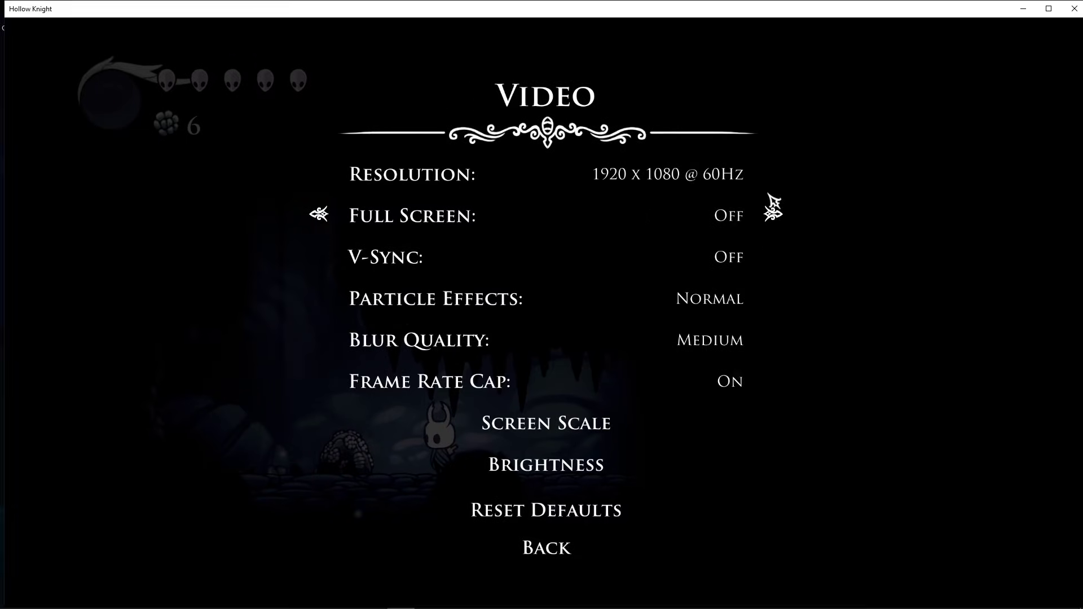
{"action": "left_click", "coordinate": [547, 548]}
{"action": "left_click", "coordinate": [551, 552]}
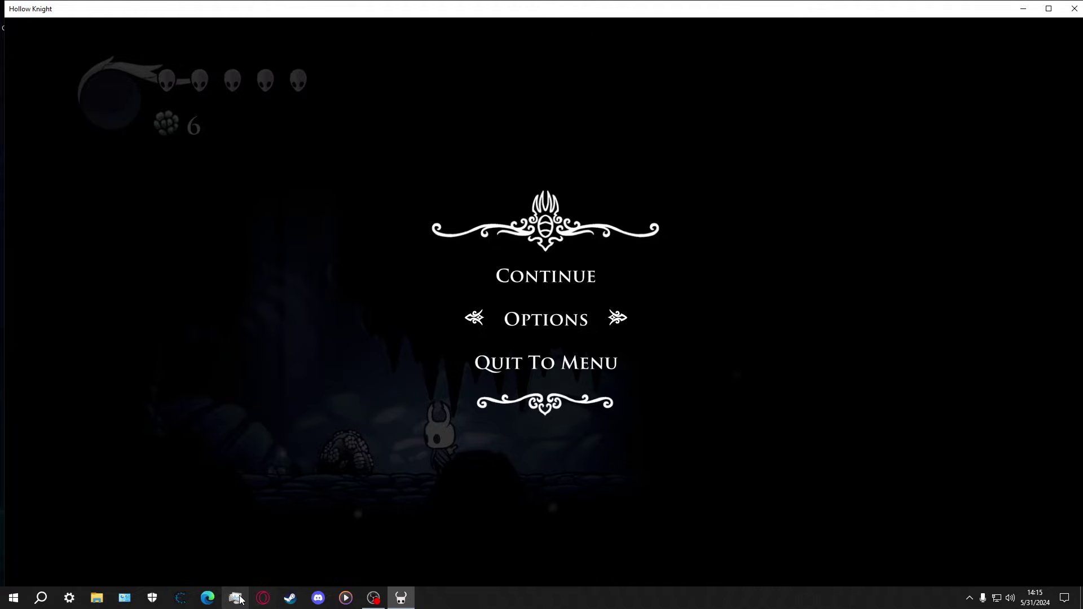
- Move the game window aside and reposition the Cheat Engine window to expose both
{"action": "left_click_drag", "start_coordinate": [516, 12], "coordinate": [588, 167]}
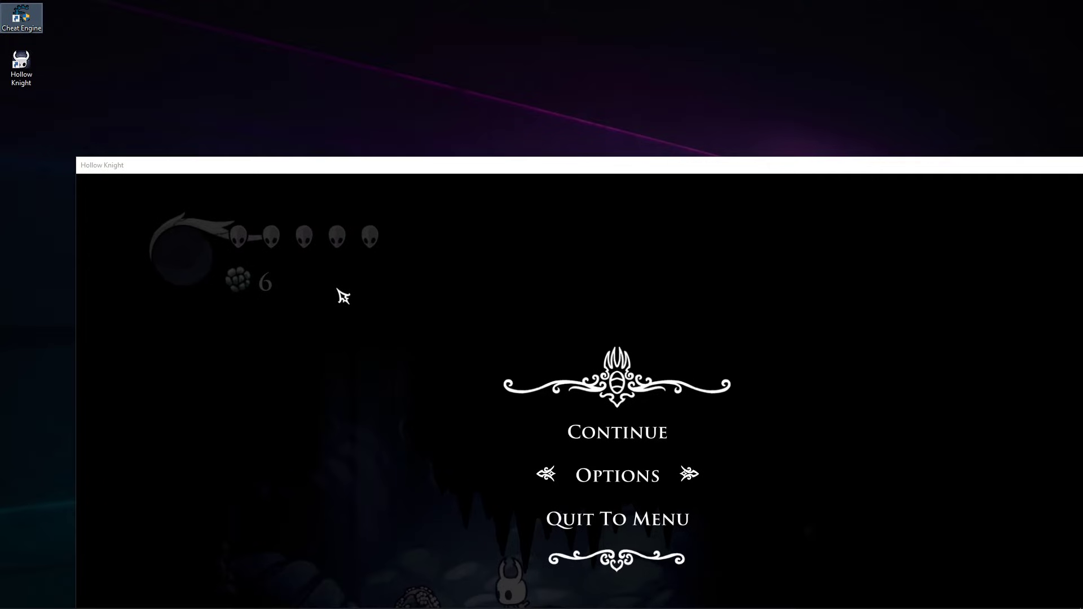
{"action": "left_click_drag", "start_coordinate": [694, 98], "coordinate": [426, 71]}
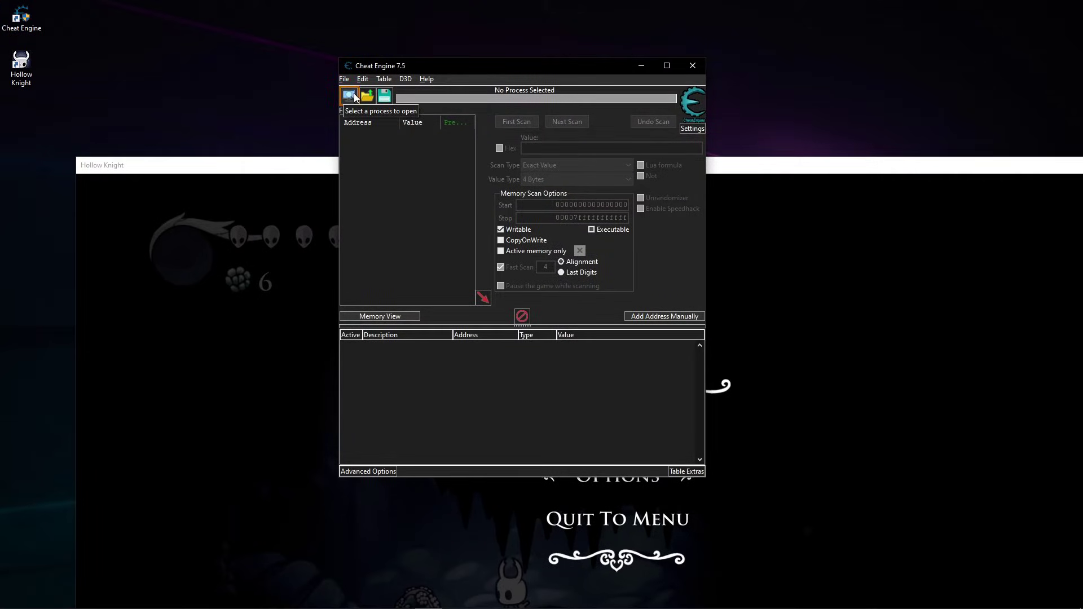
- Attach Cheat Engine to the running Hollow Knight process from the Process List
{"action": "left_click", "coordinate": [349, 96]}
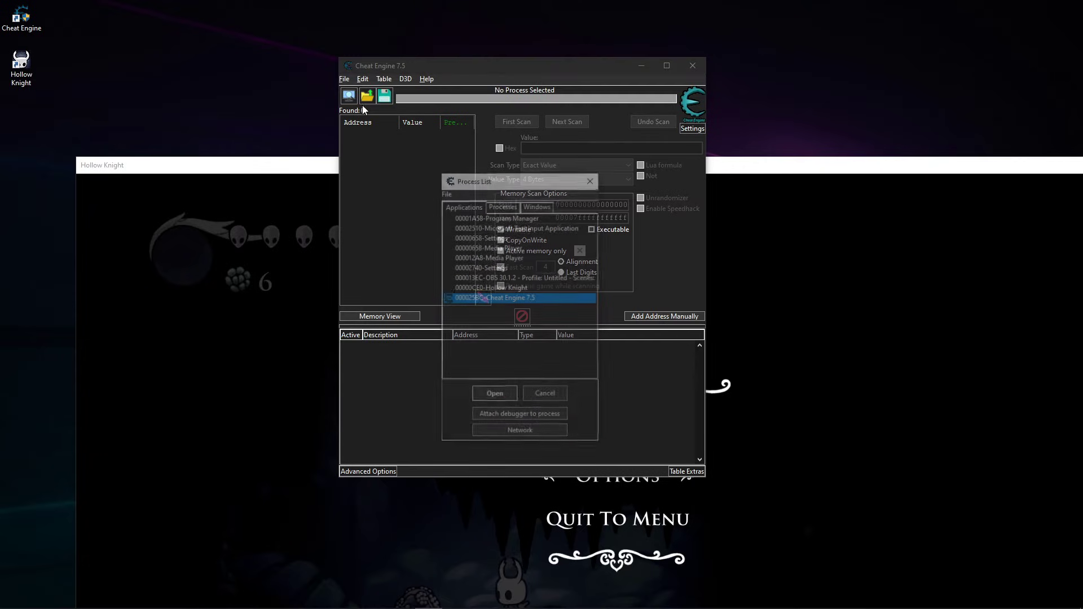
{"action": "left_click", "coordinate": [479, 289]}
{"action": "left_click", "coordinate": [494, 396]}
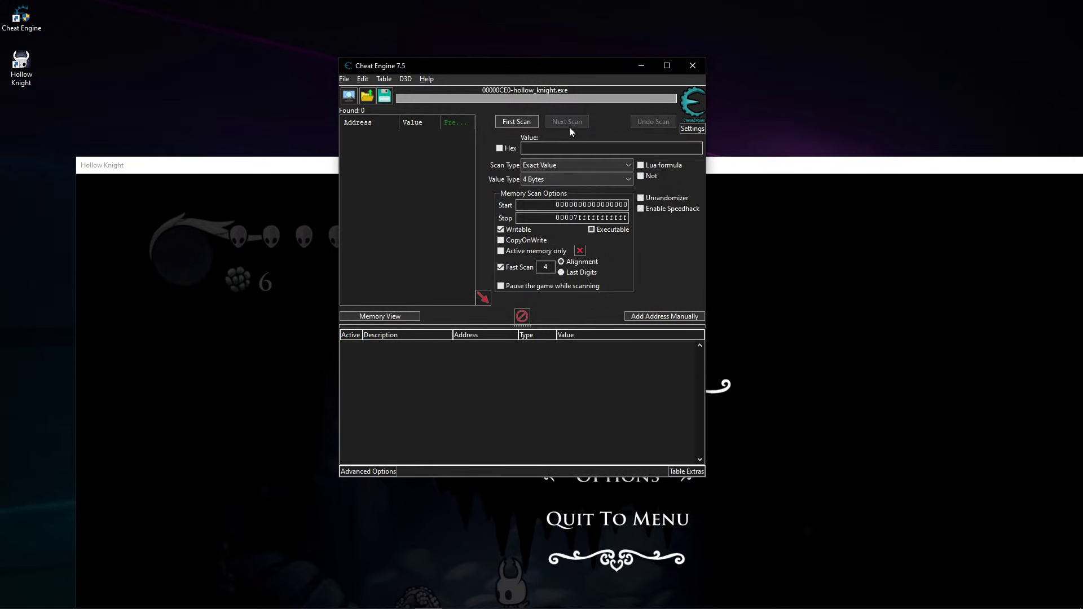
- Run a First Scan for the Geo value 6, finding about 151,943 addresses, then return to the game
{"action": "left_click_drag", "start_coordinate": [508, 72], "coordinate": [506, 59]}
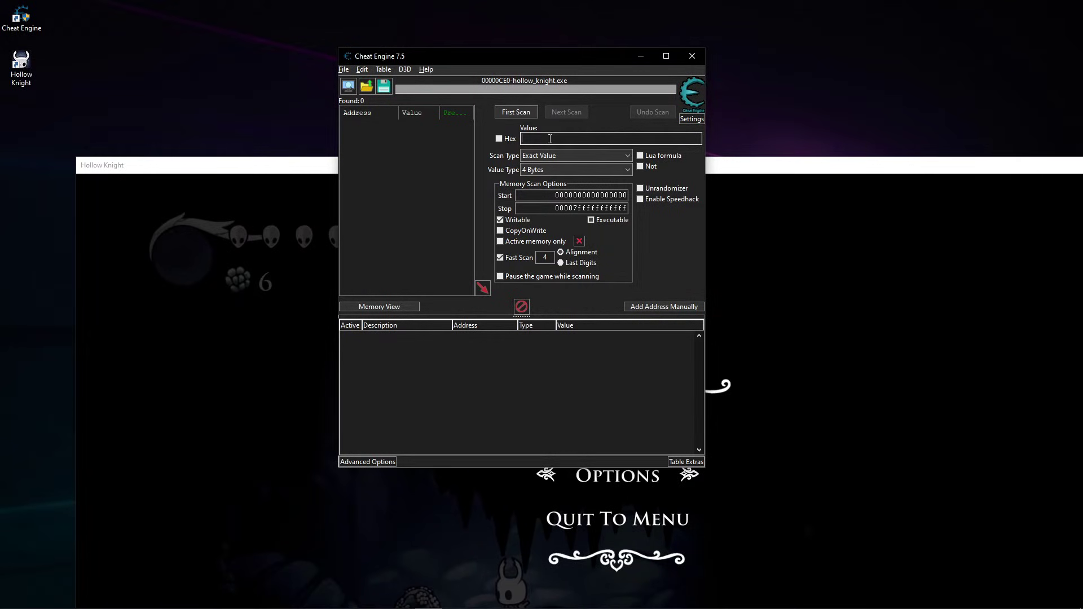
{"action": "type", "text": "6"}
{"action": "left_click", "coordinate": [511, 115]}
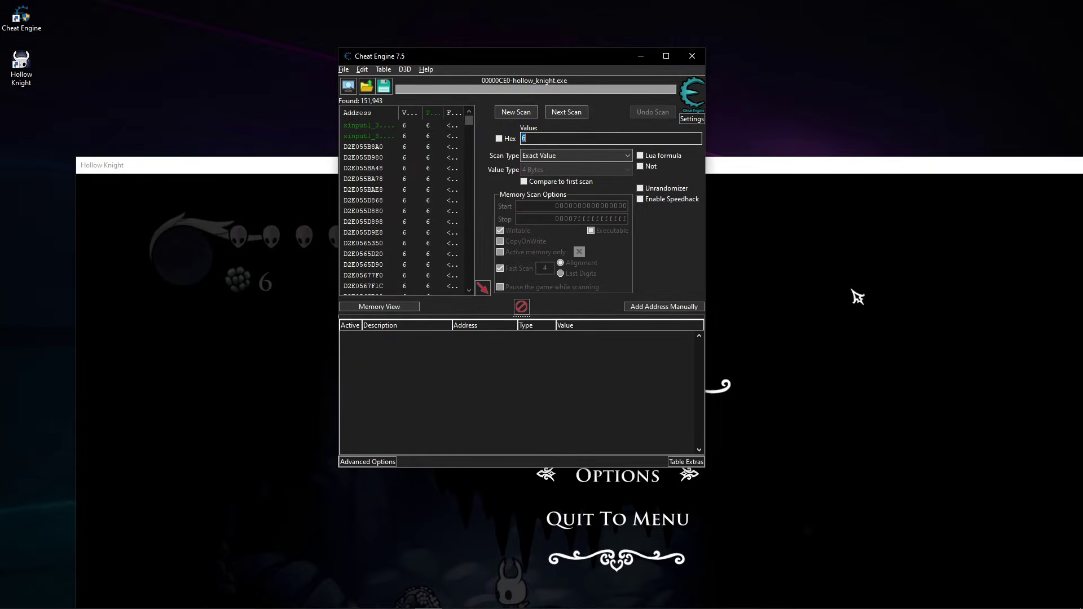
{"action": "left_click", "coordinate": [832, 297]}
- Maximise and resume the game, strike the geo rock and collect 2 Geo for a total of 8
{"action": "double_click", "coordinate": [743, 167]}
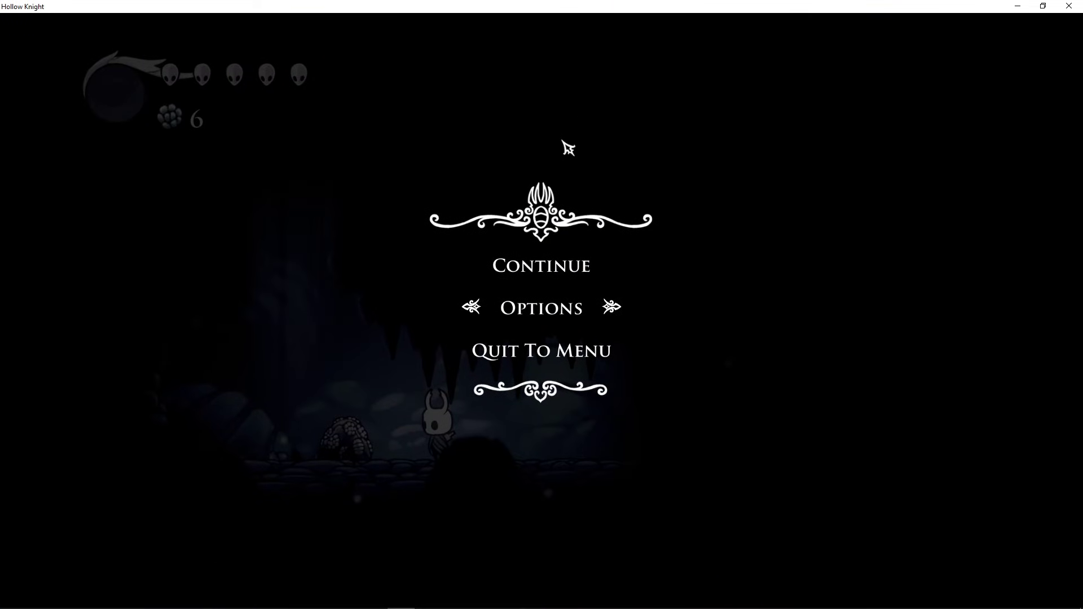
{"action": "left_click", "coordinate": [561, 269]}
{"action": "key", "text": "Left"}
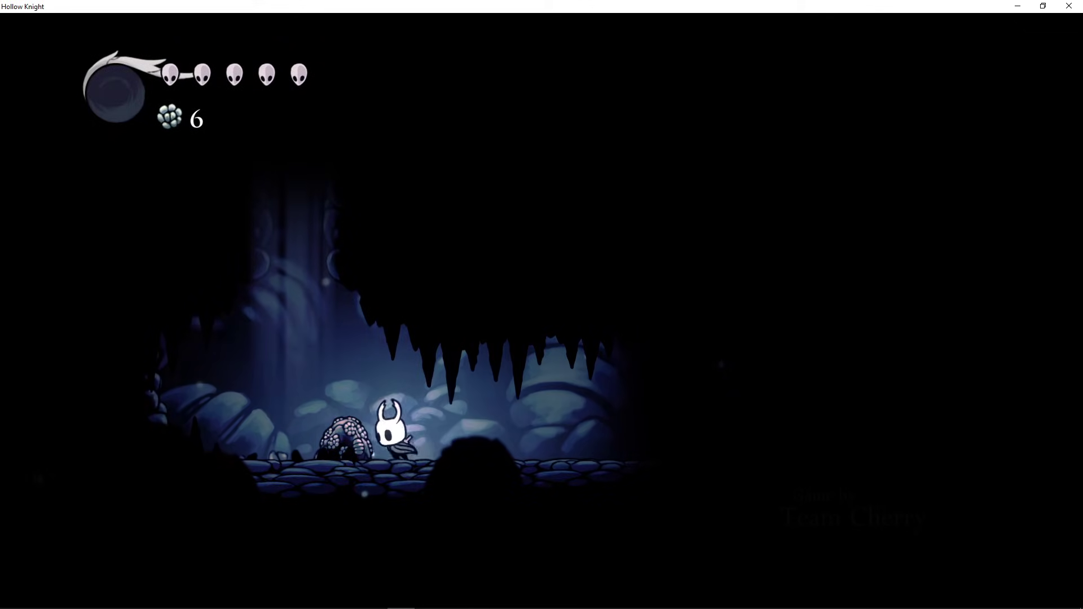
{"action": "key", "text": "x"}
{"action": "key", "text": "x"}
{"action": "key", "text": "Right"}
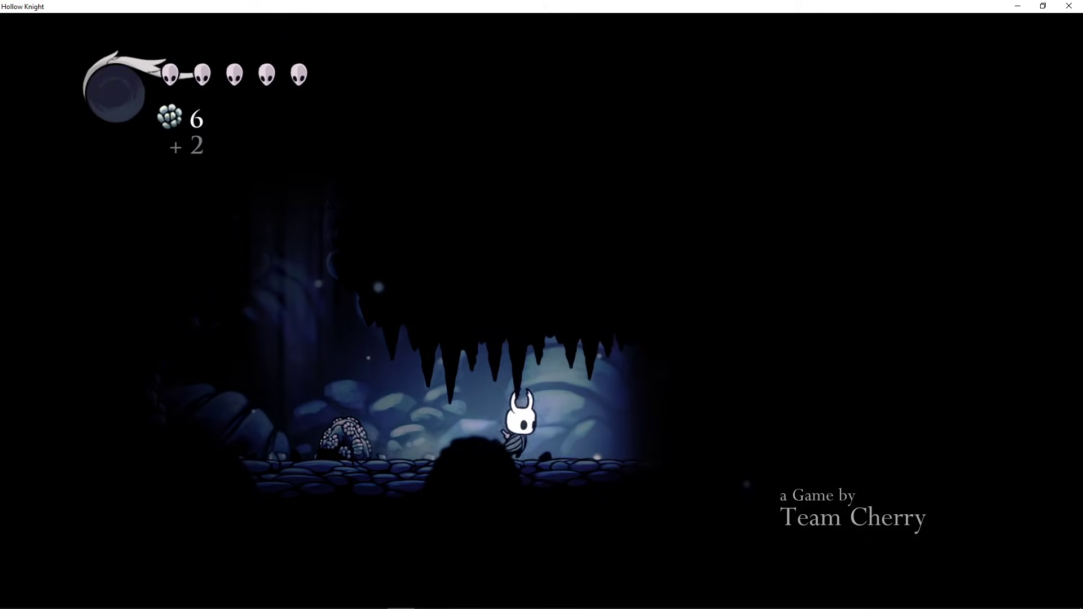
{"action": "key", "text": "Left"}
- Pause the game and bring up the Start menu to switch programs
{"action": "key", "text": "Escape"}
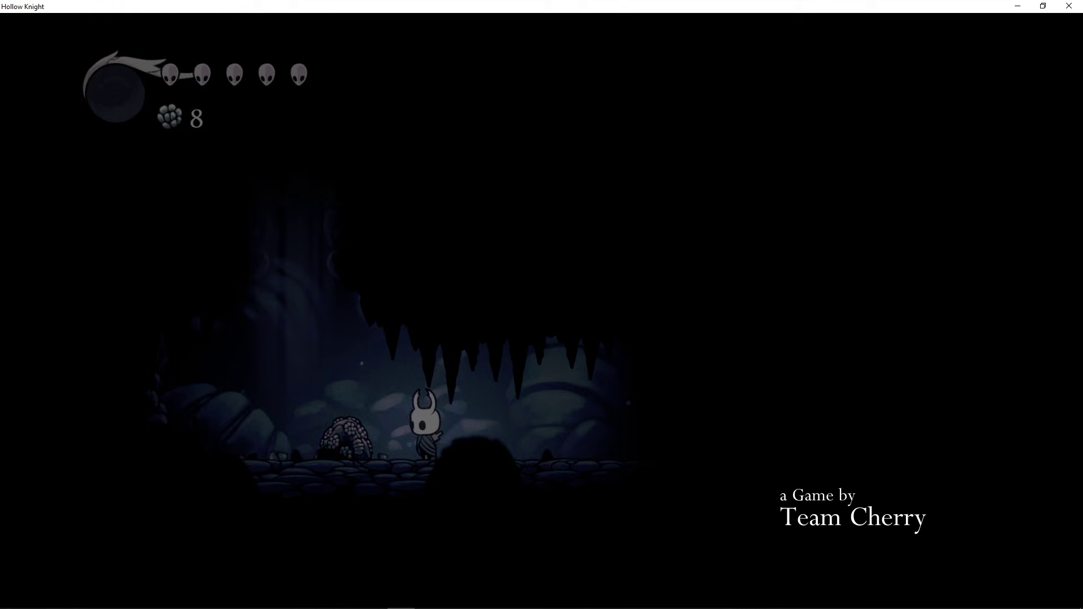
{"action": "key", "text": "super"}
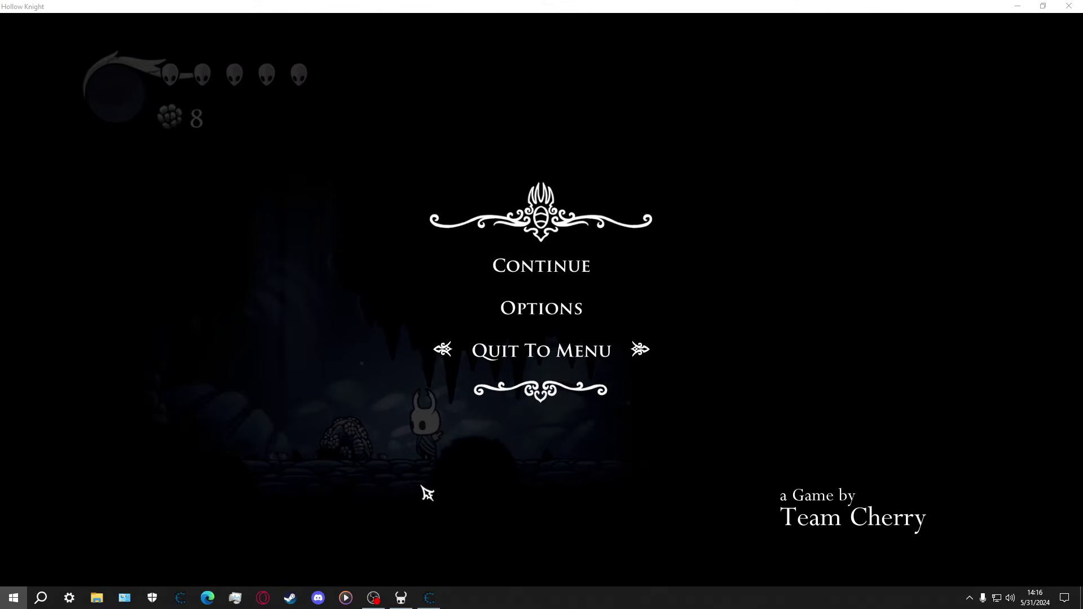
- Run Next Scan for value 8 twice in Cheat Engine, narrowing results to 44 and then 36 addresses
{"action": "left_click", "coordinate": [423, 601]}
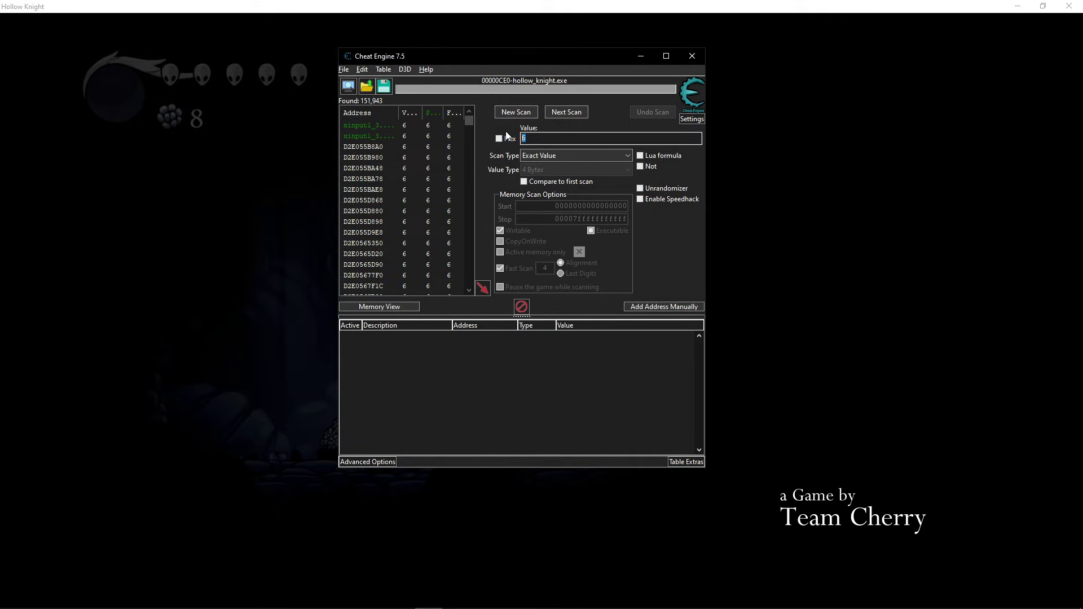
{"action": "left_click", "coordinate": [565, 113]}
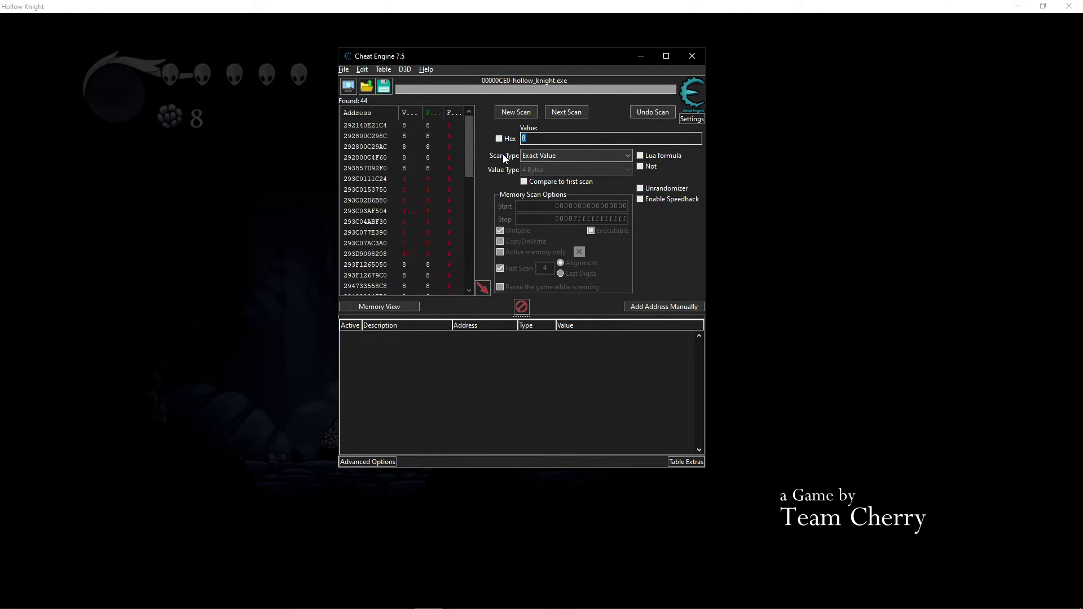
{"action": "left_click", "coordinate": [456, 183]}
{"action": "left_click", "coordinate": [569, 114]}
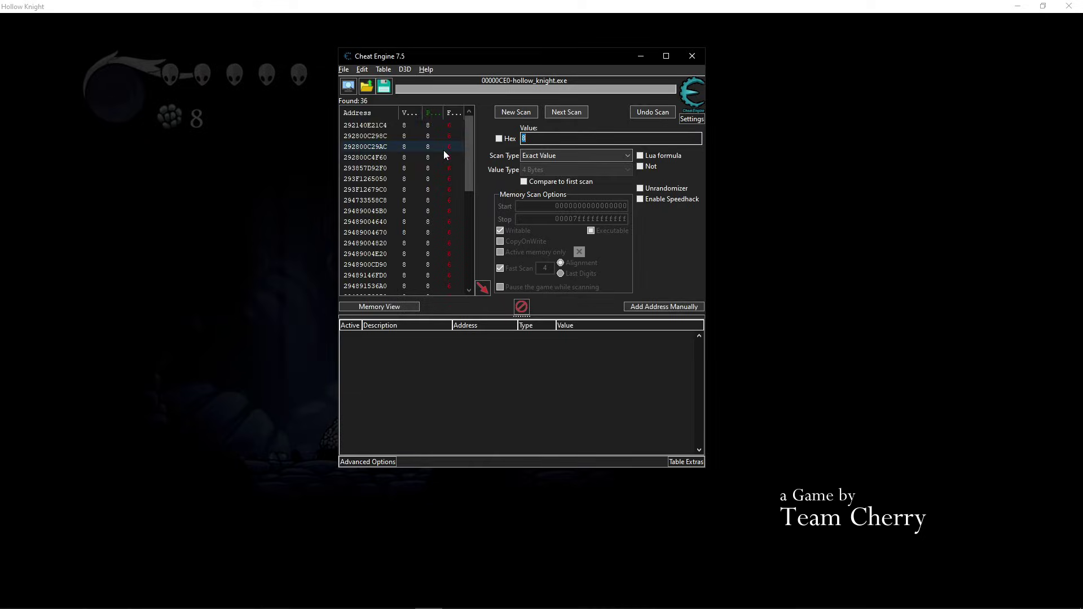
- Resume the game, smash the geo rock and collect 7 more Geo for a total of 15
{"action": "left_click", "coordinate": [249, 236]}
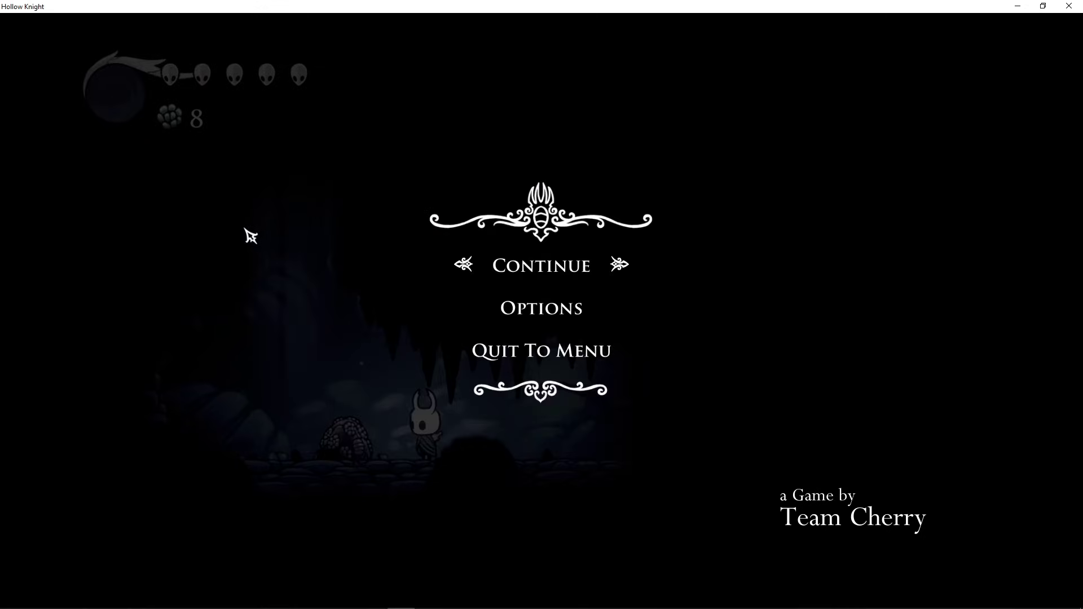
{"action": "left_click", "coordinate": [525, 277]}
{"action": "key", "text": "Left"}
{"action": "key", "text": "x"}
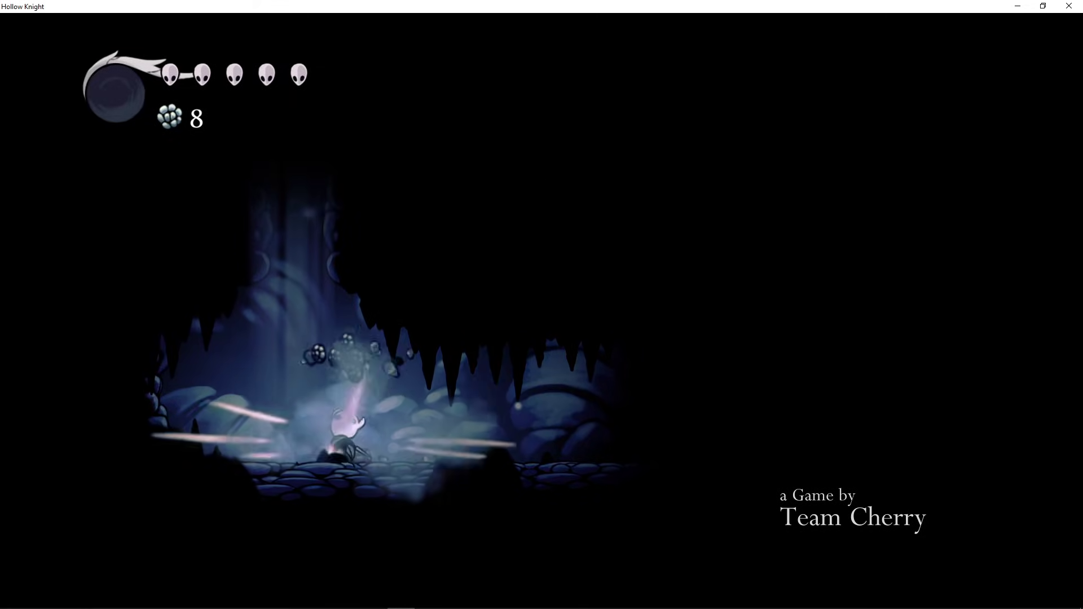
{"action": "key", "text": "Right"}
{"action": "key", "text": "Left"}
{"action": "key", "text": "x"}
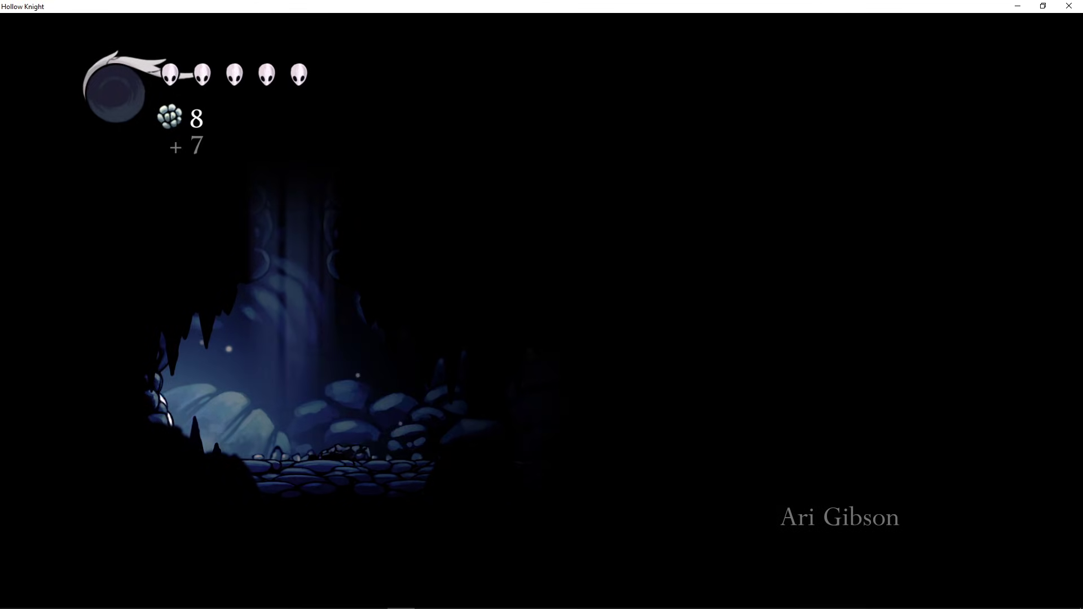
{"action": "key", "text": "Right"}
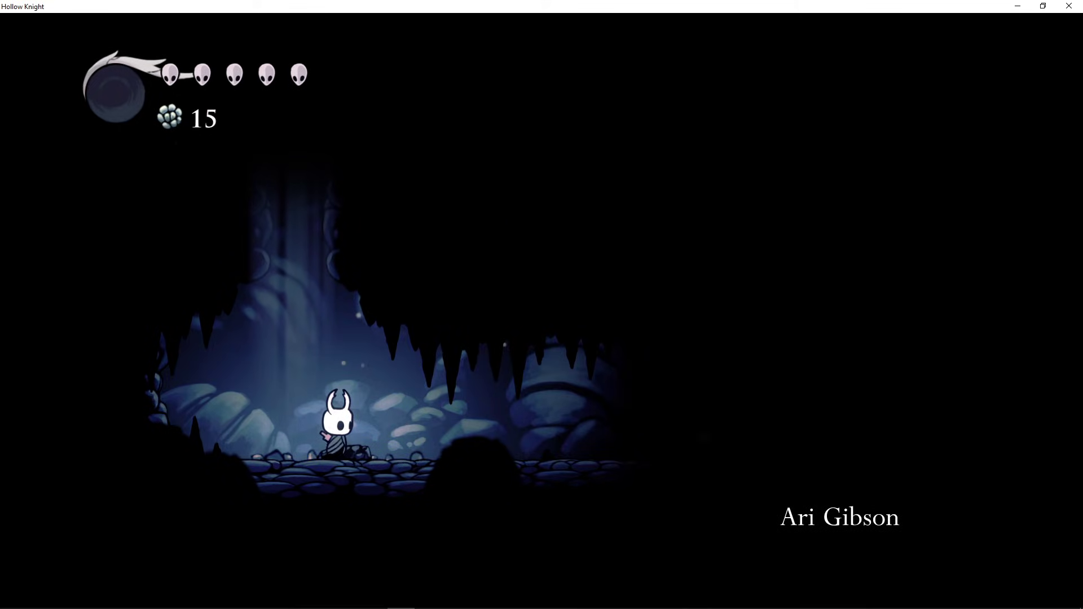
- Pause the game and bring up the taskbar to switch programs
{"action": "key", "text": "Escape"}
{"action": "key", "text": "super"}
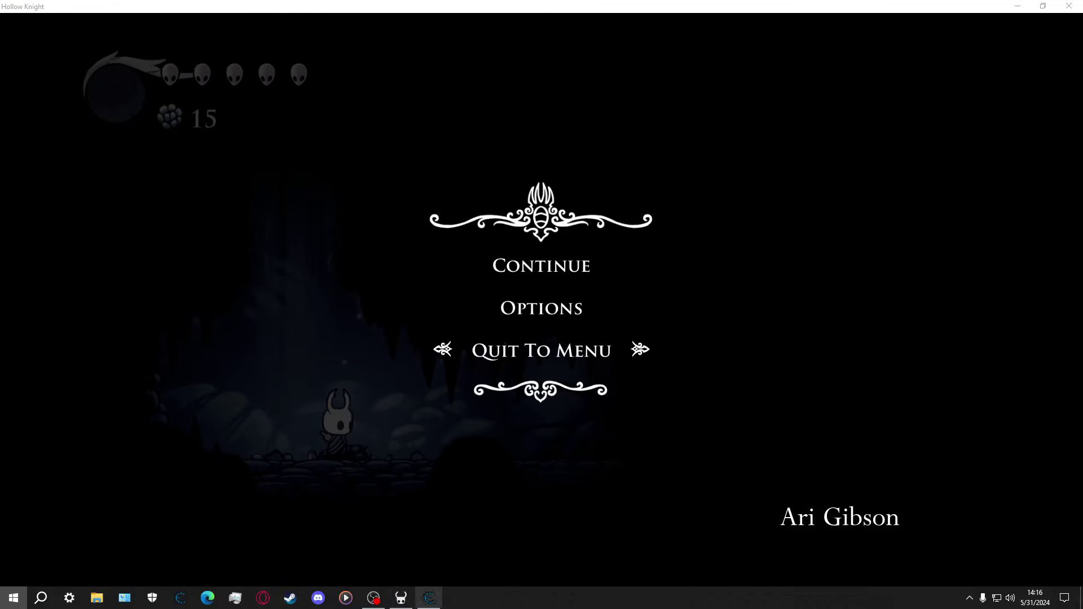
- Run Next Scan for 15, narrowing to two addresses, and add both to the address table
{"action": "left_click", "coordinate": [429, 598]}
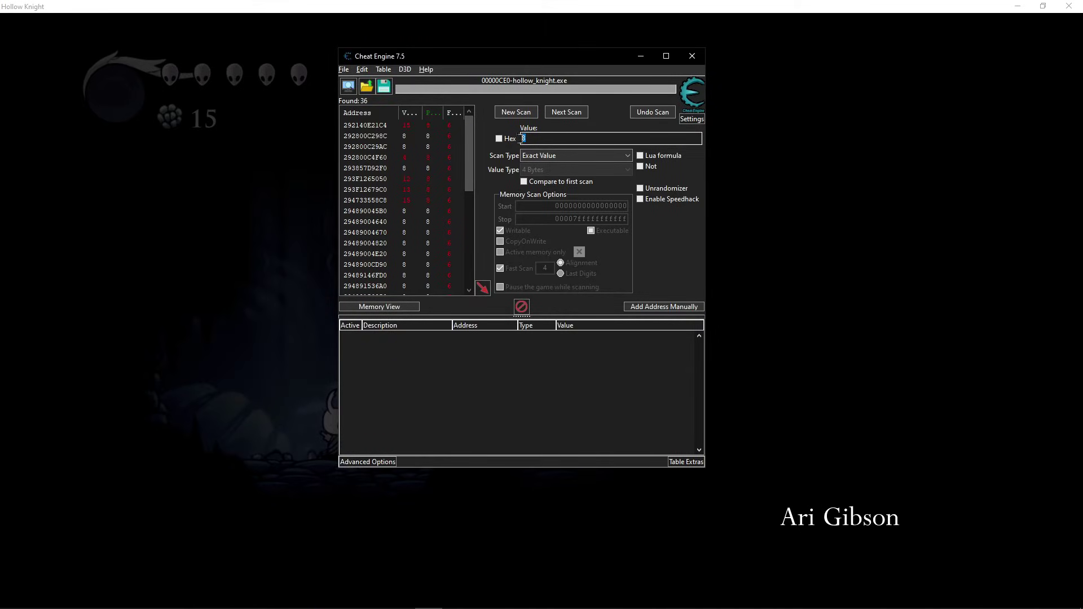
{"action": "left_click", "coordinate": [563, 117]}
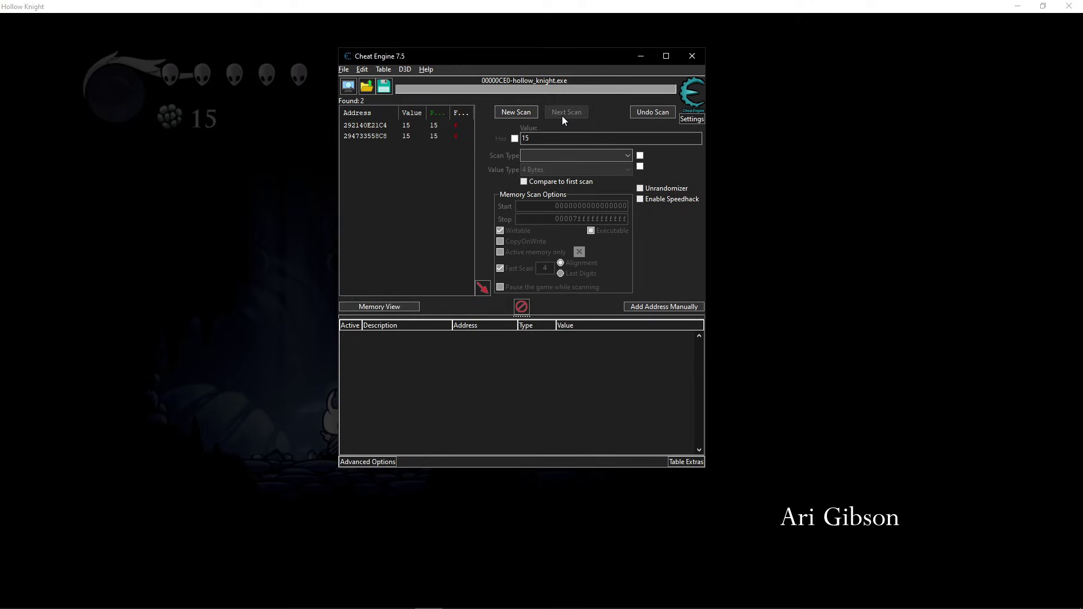
{"action": "double_click", "coordinate": [418, 126]}
{"action": "left_click", "coordinate": [418, 137]}
{"action": "double_click", "coordinate": [418, 139]}
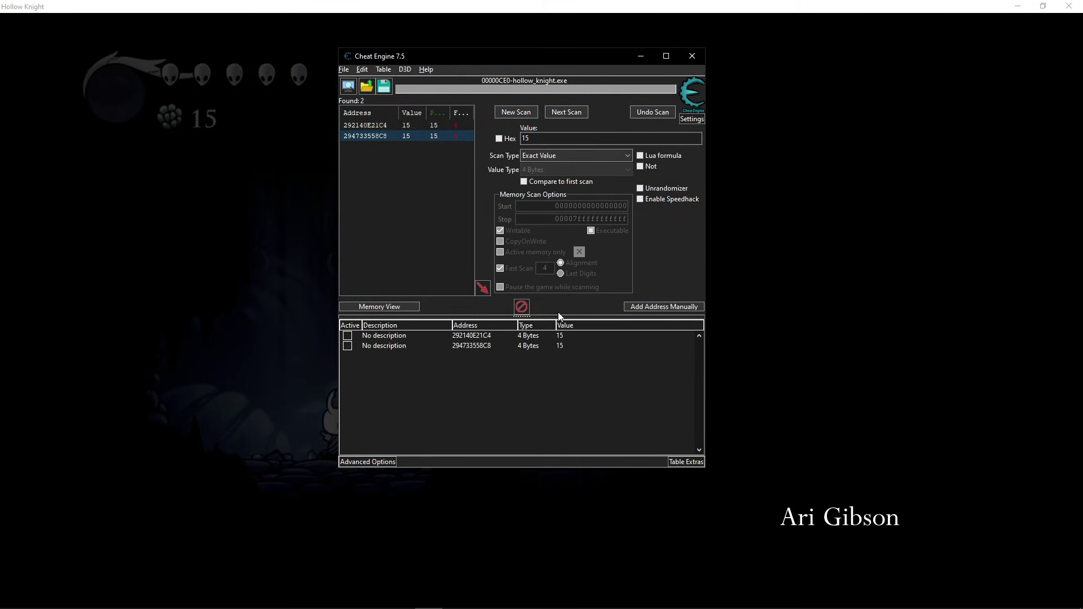
- Set both saved Geo addresses' values to 999, then bring the paused game back to the front
{"action": "double_click", "coordinate": [558, 336]}
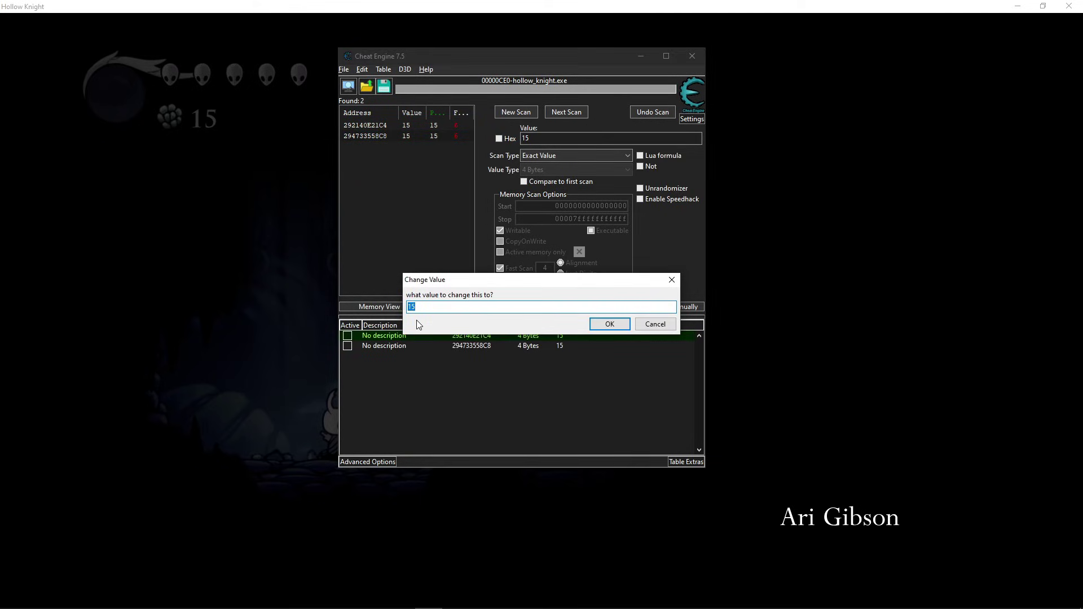
{"action": "type", "text": "999"}
{"action": "left_click", "coordinate": [610, 324]}
{"action": "left_click", "coordinate": [576, 346]}
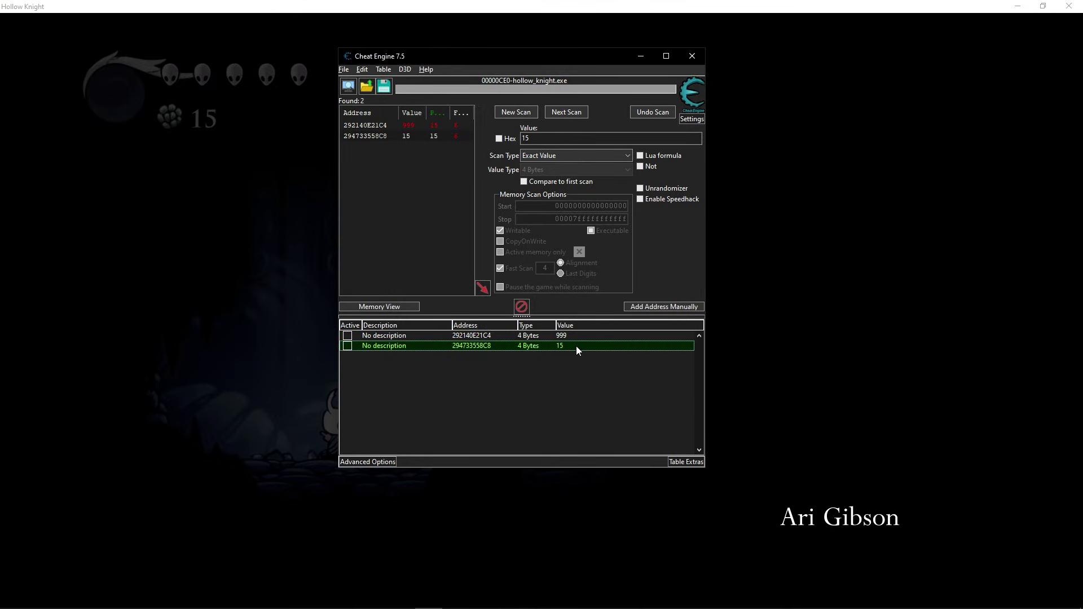
{"action": "double_click", "coordinate": [557, 345]}
{"action": "type", "text": "999"}
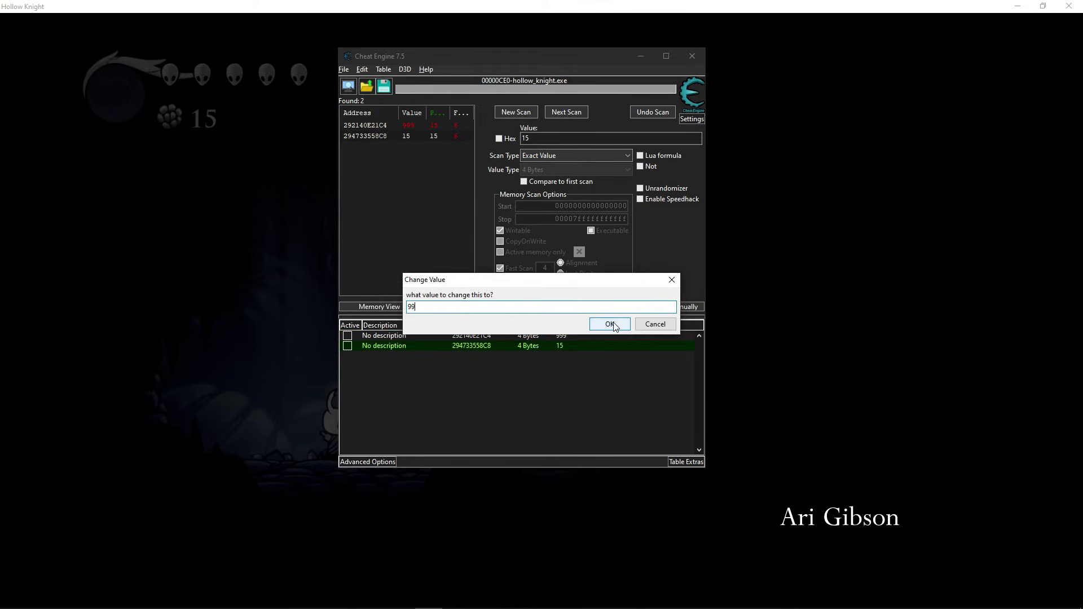
{"action": "left_click", "coordinate": [614, 324]}
{"action": "left_click", "coordinate": [785, 287]}
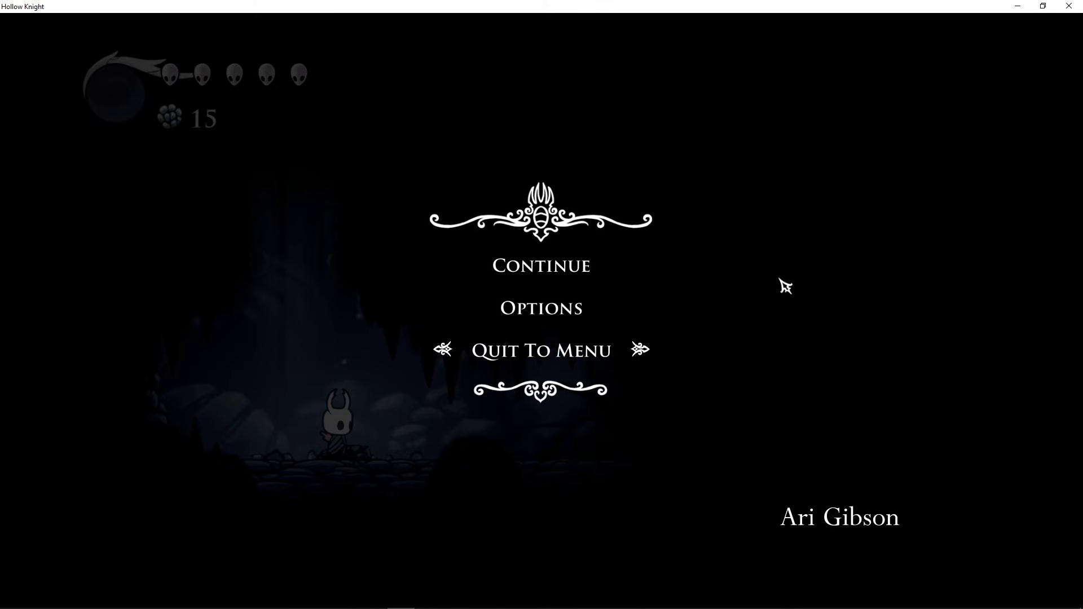
- Resume the game and walk the knight right through the grass and tunnel, slashing along the way
{"action": "left_click", "coordinate": [609, 259]}
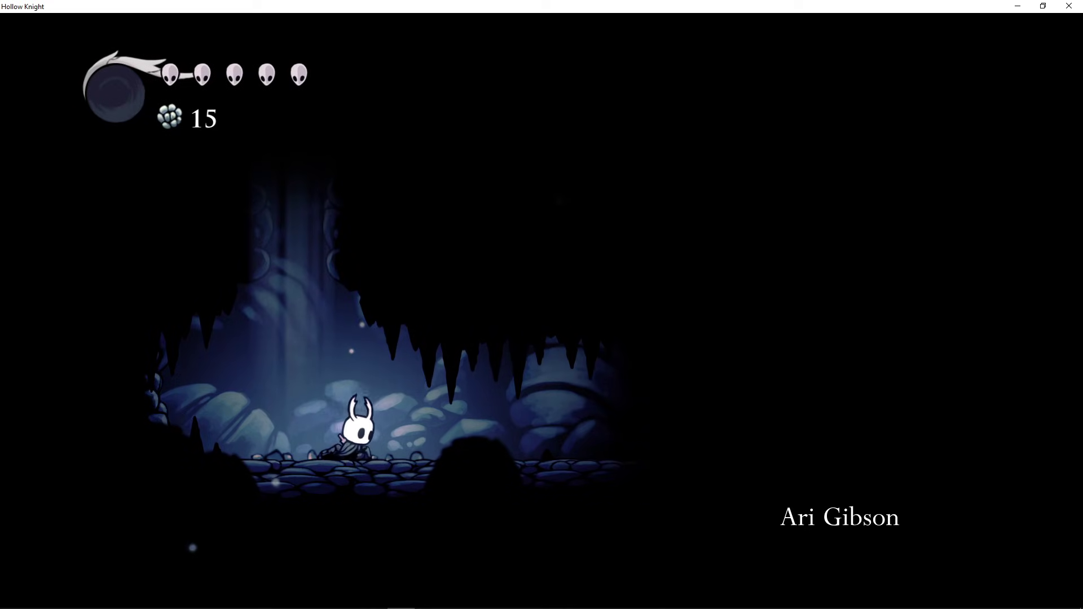
{"action": "key", "text": "Right"}
{"action": "key", "text": "x"}
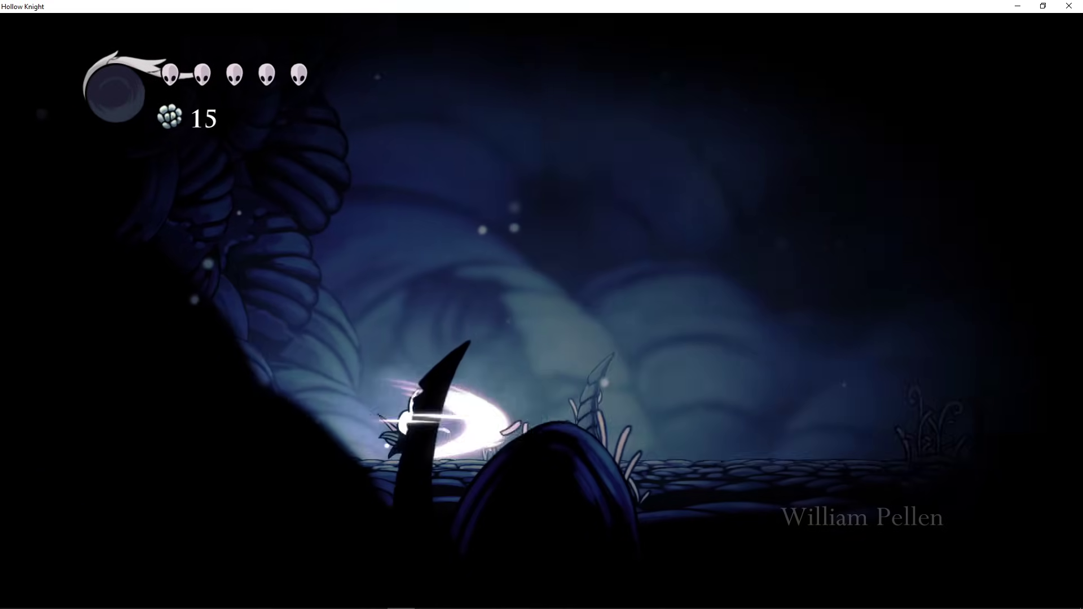
{"action": "key", "text": "Right"}
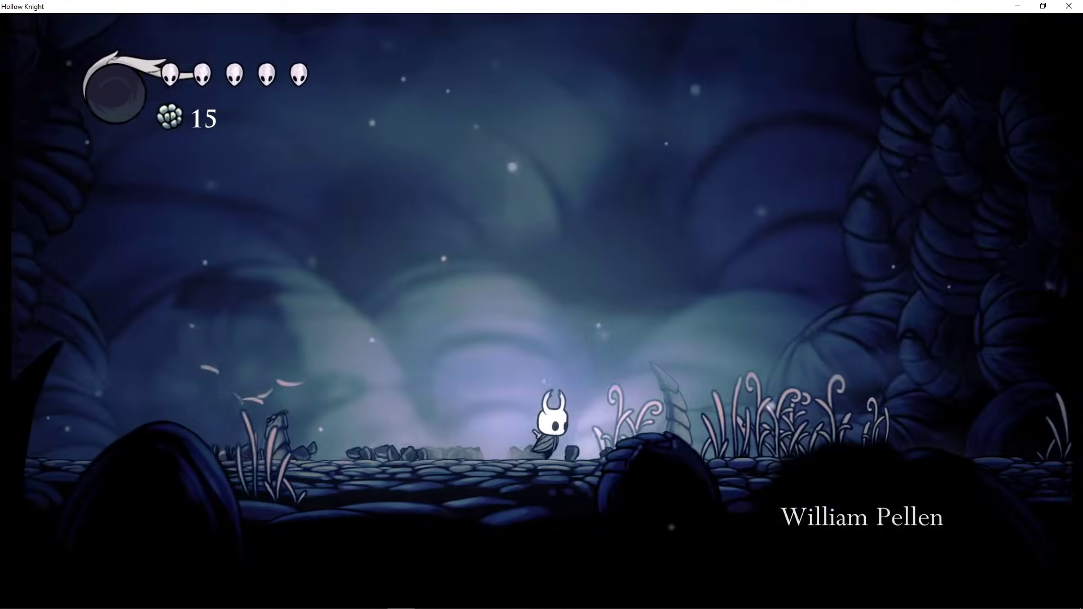
{"action": "key", "text": "x"}
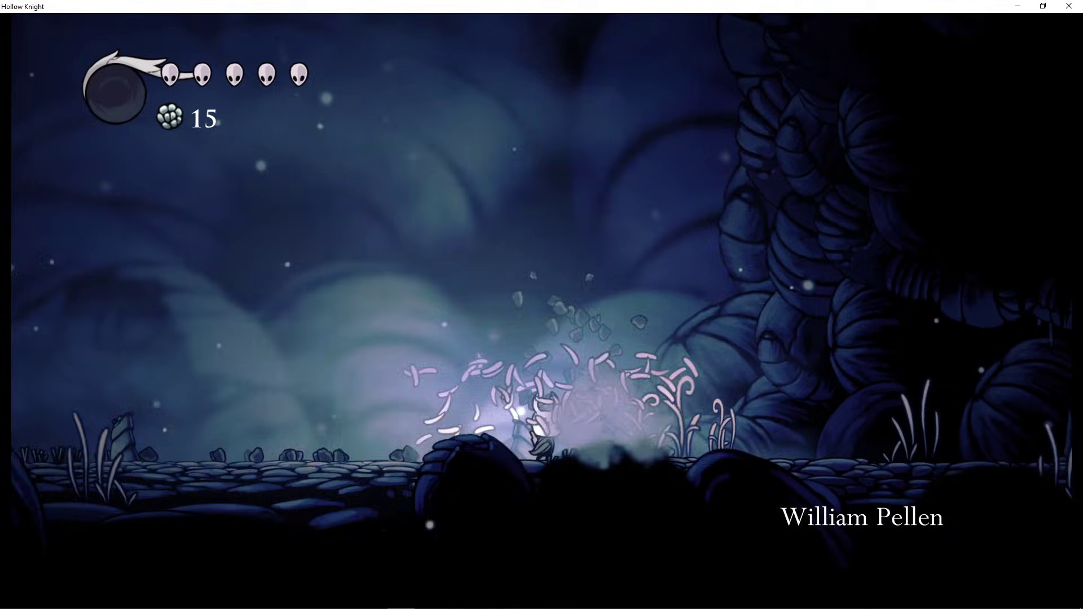
{"action": "key", "text": "Right"}
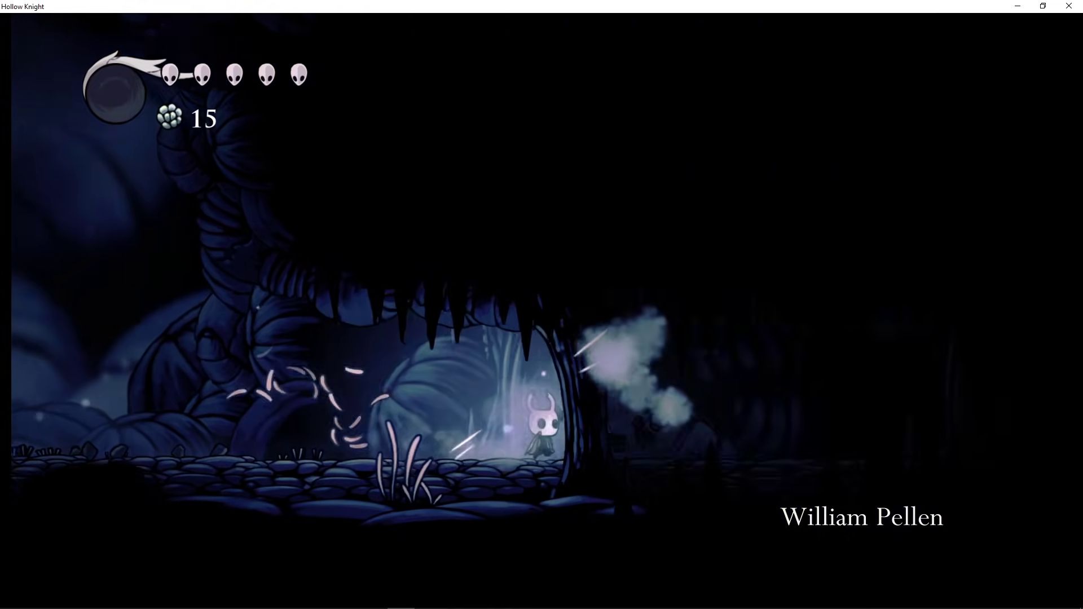
{"action": "key", "text": "Right"}
{"action": "key", "text": "x"}
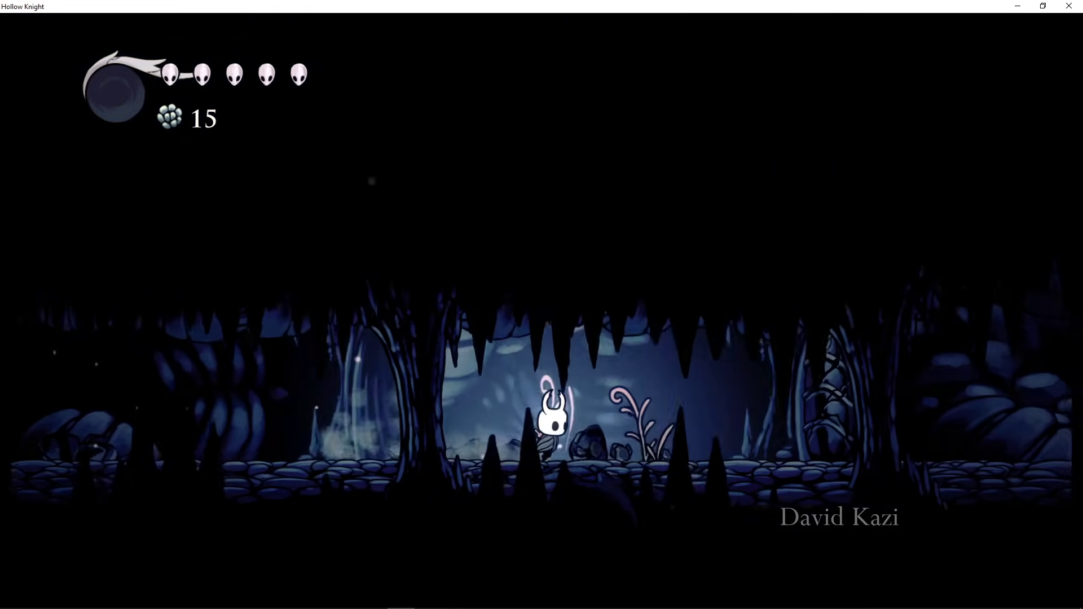
- Kill the spiky crawler to collect its geo, then jump over the gap ahead
{"action": "key", "text": "Right"}
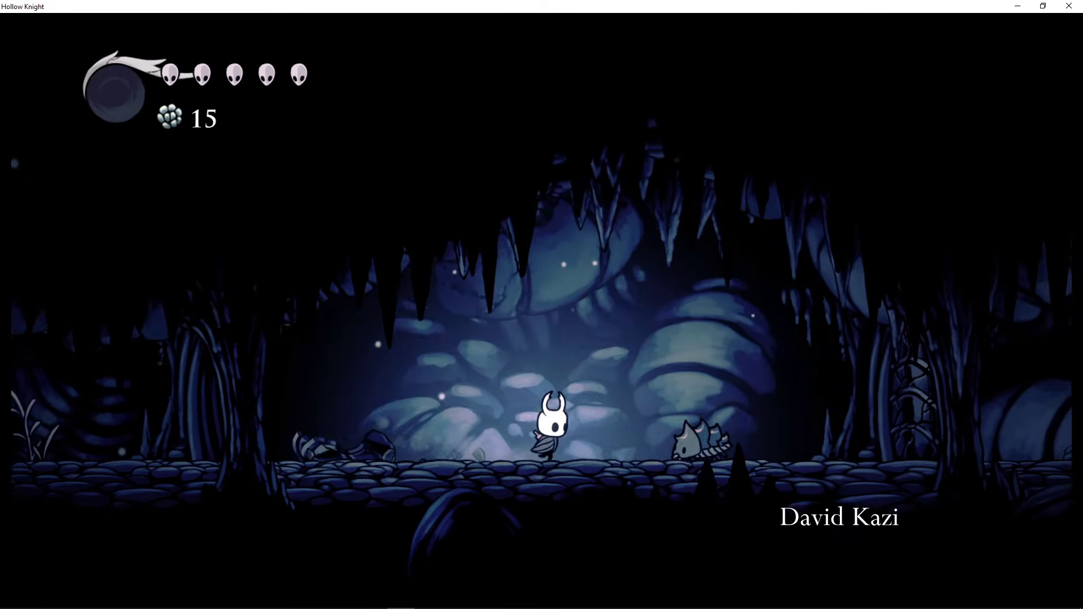
{"action": "key", "text": "x"}
{"action": "key", "text": "Right"}
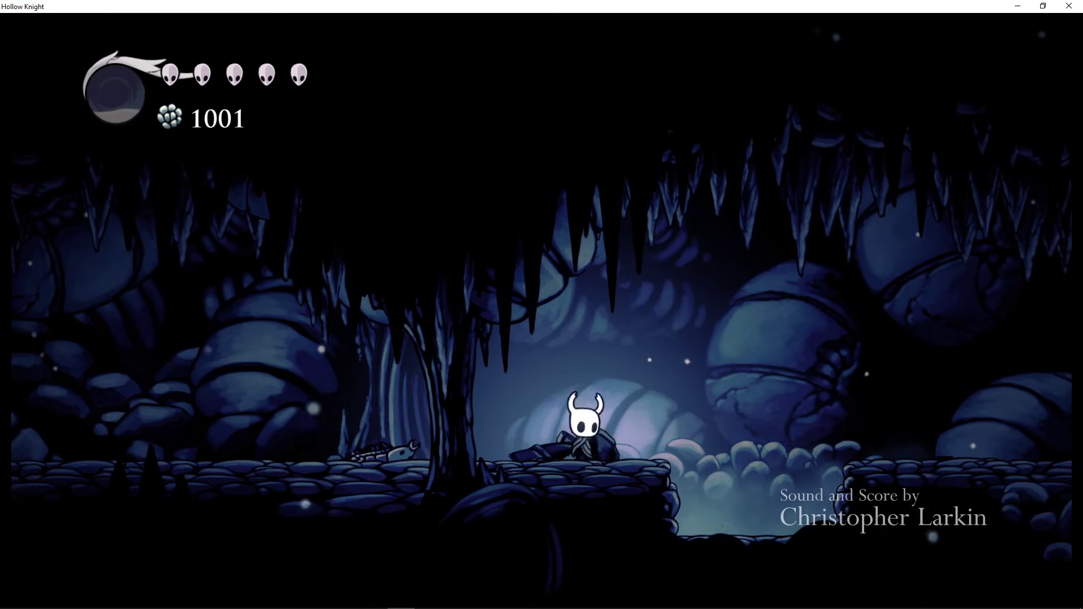
{"action": "key", "text": "Right"}
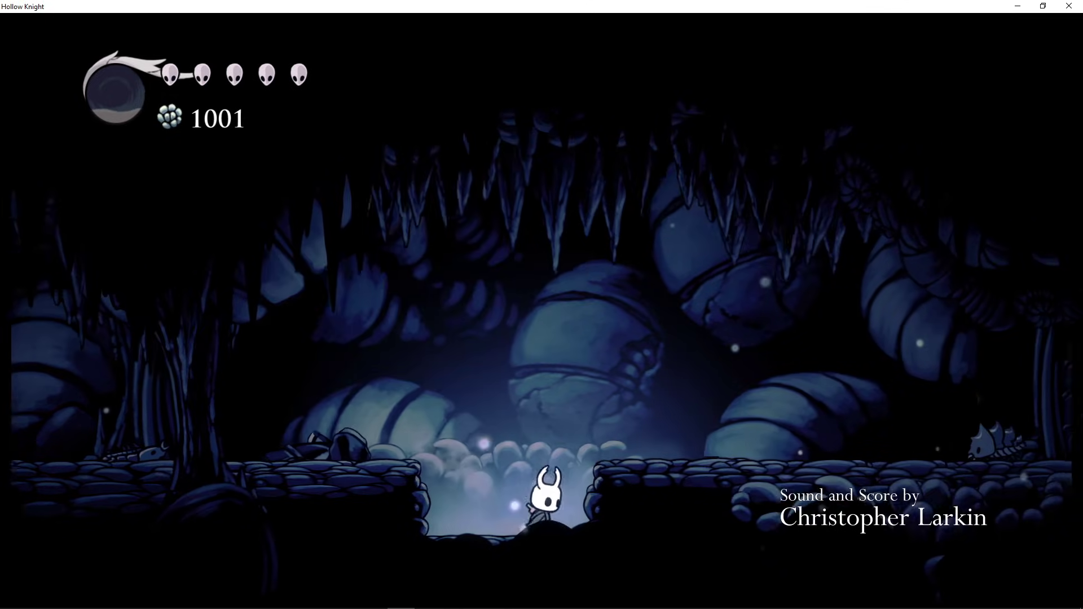
{"action": "key", "text": "z"}
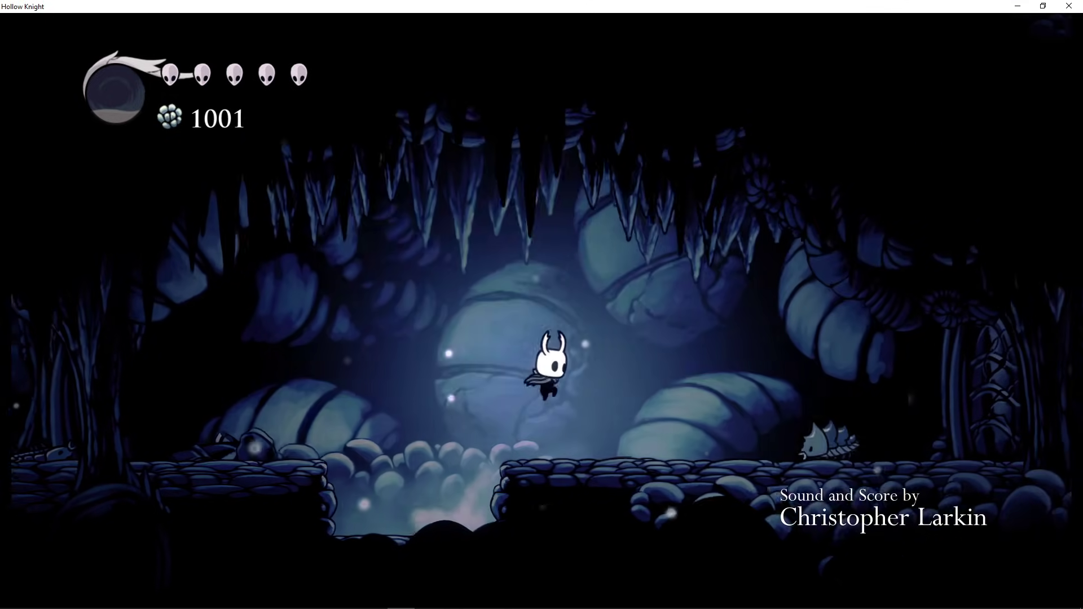